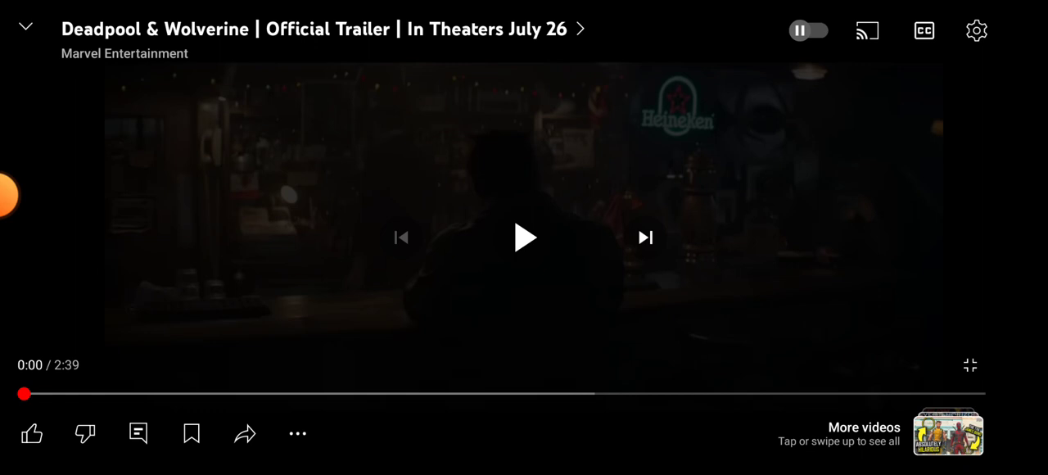
# Lower the phone's media volume a notch while the trailer plays.
pyautogui.press('XF86AudioLowerVolume')
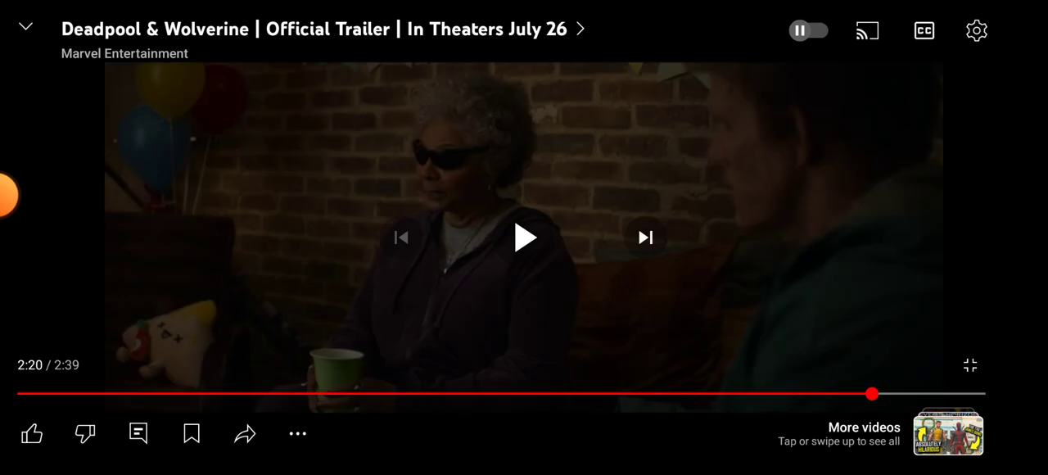
# Scrub the trailer back from near 2:20 to 0:27 of 2:39.
pyautogui.moveTo(872, 393); pyautogui.dragTo(23, 394)
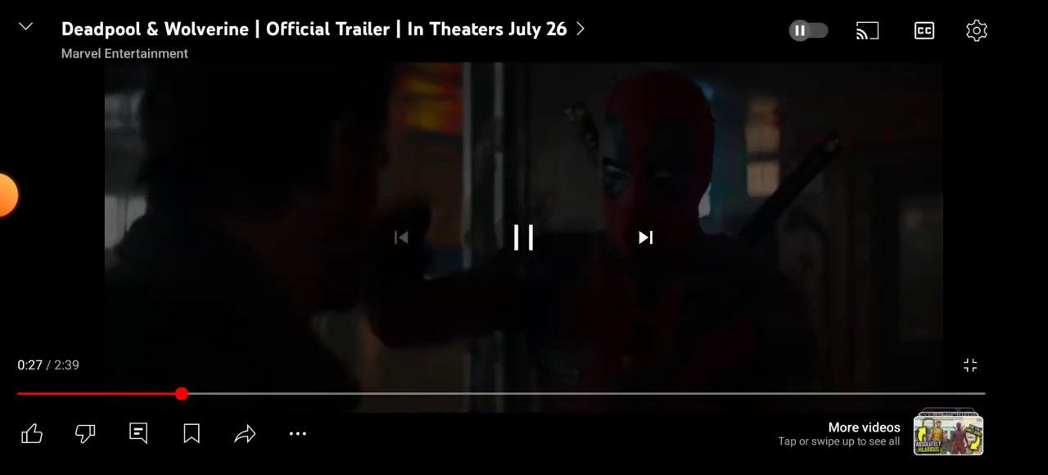
# Pause the trailer at 0:33 on the Marvel Studios logo, then scrub back to 0:29.
pyautogui.click(524, 237)
pyautogui.click(524, 237)
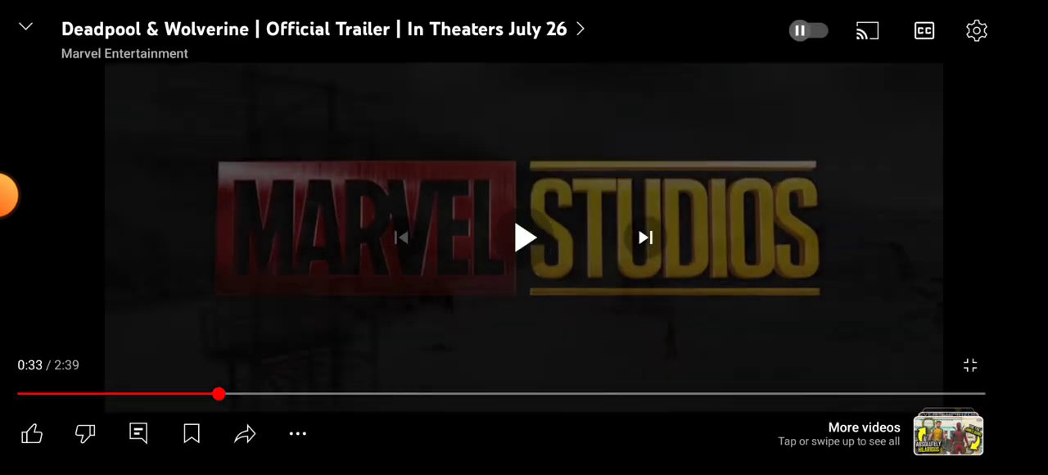
pyautogui.moveTo(218, 394); pyautogui.dragTo(191, 394)
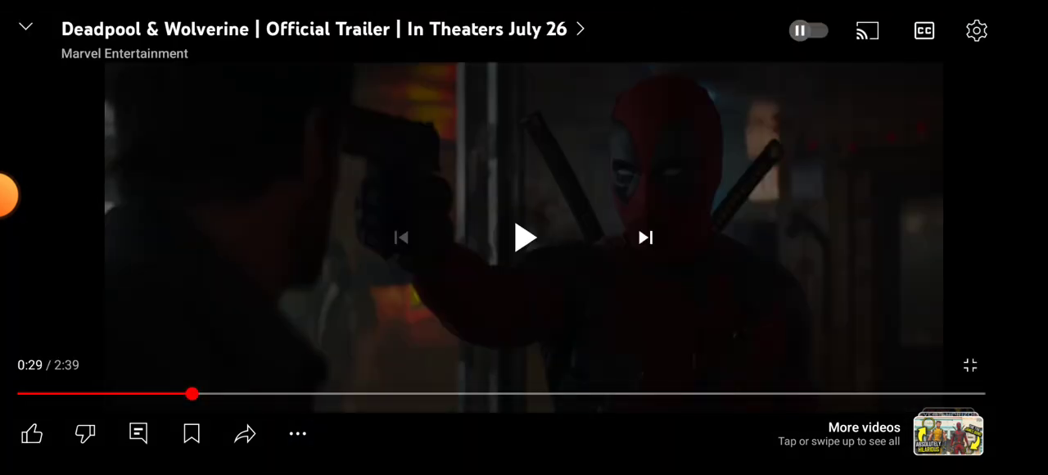
# Resume from 0:29 and replay the Deadpool scene to the Marvel Studios logo at 0:33.
pyautogui.click(524, 237)
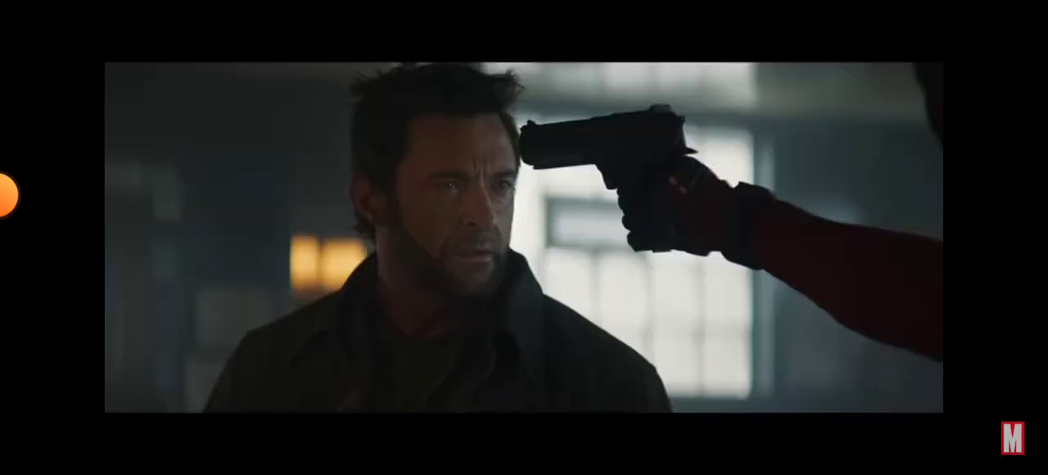
pyautogui.click(524, 238)
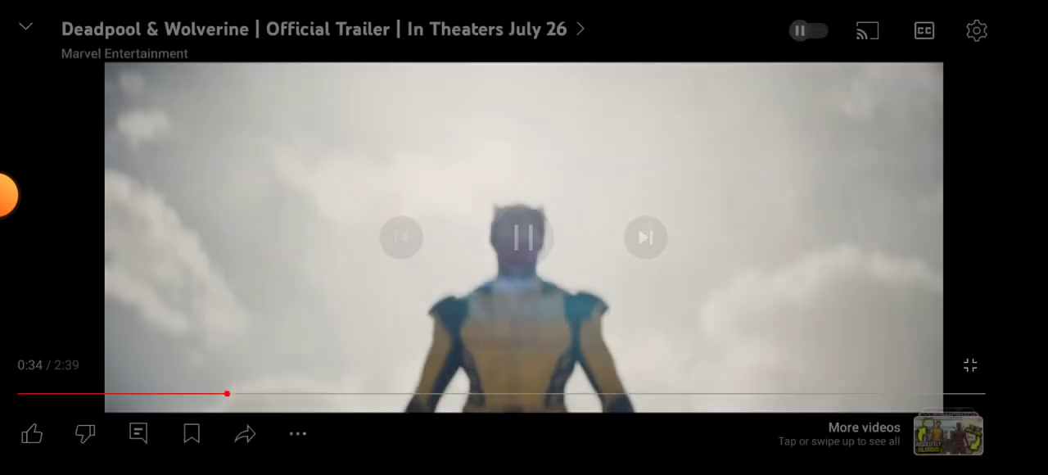
# Pause the trailer at 0:34, then pause again later for commentary.
pyautogui.click(524, 238)
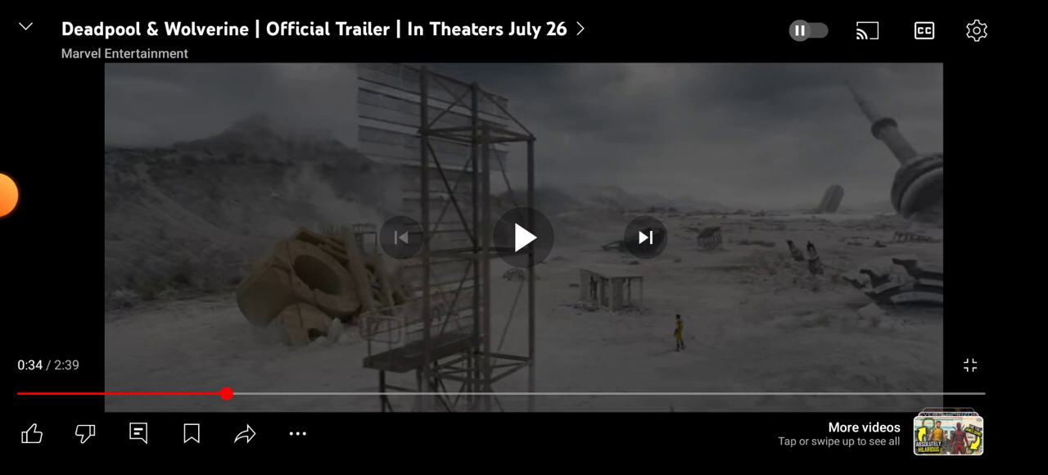
pyautogui.click(524, 237)
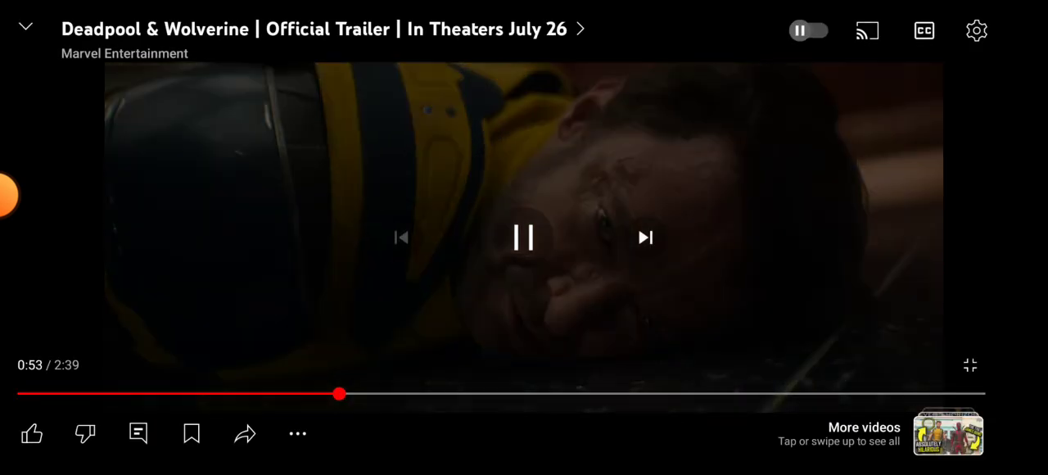
# Resume from 0:53, pause briefly near 0:58, then play on to the THIS JULY card.
pyautogui.click(524, 237)
pyautogui.click(524, 238)
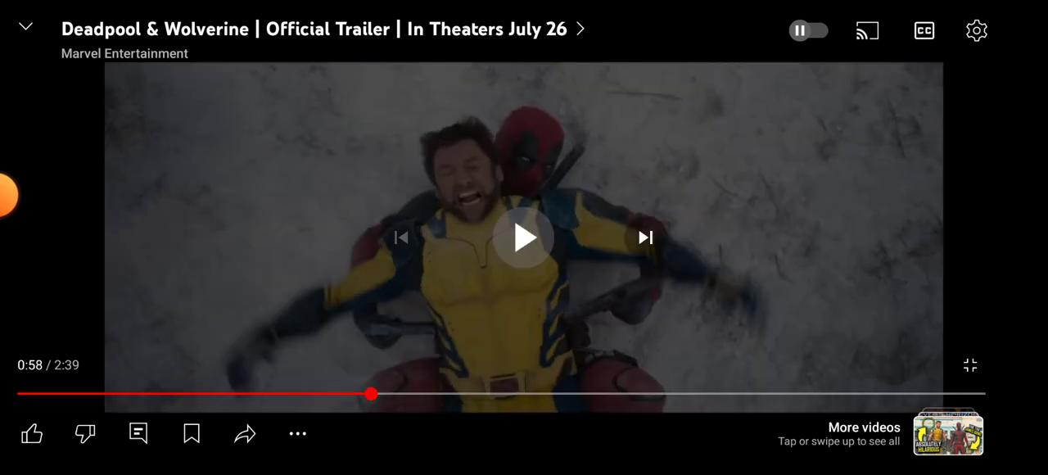
pyautogui.click(524, 237)
pyautogui.click(524, 237)
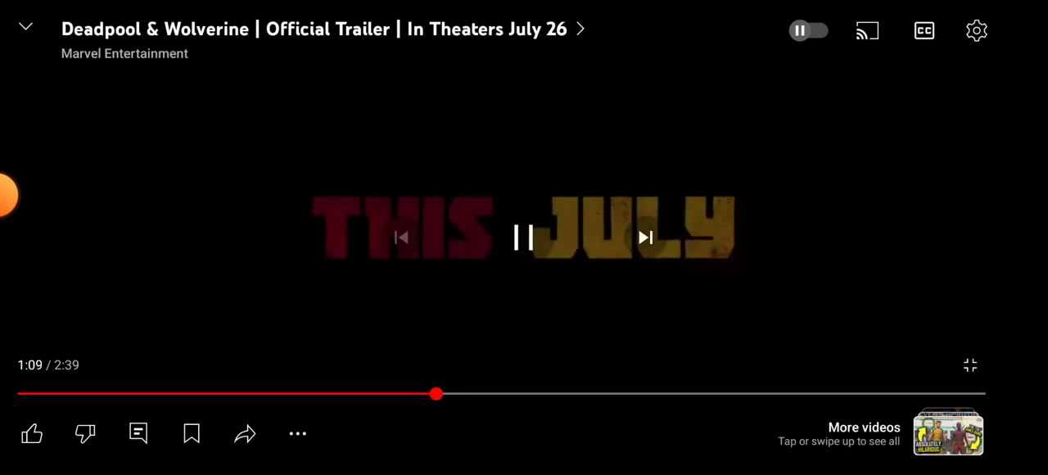
pyautogui.click(524, 238)
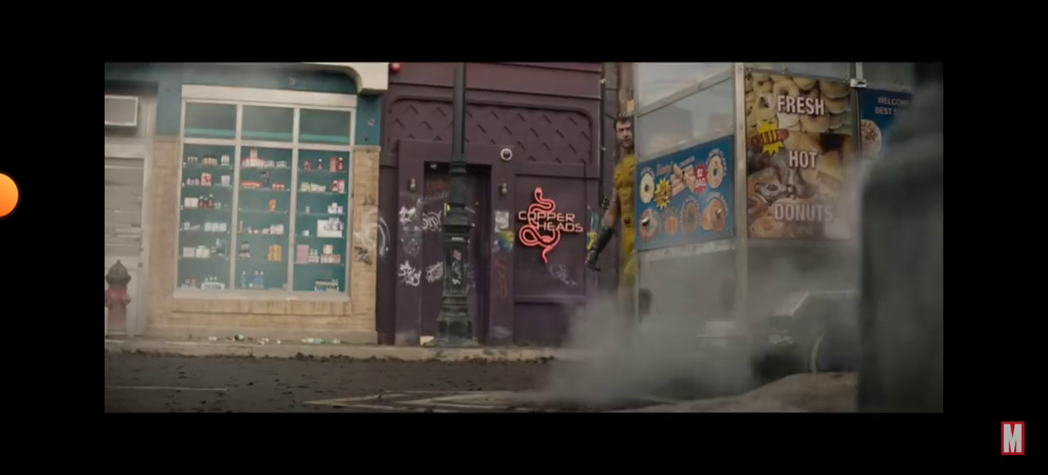
# Play past the 1:09 title card and pause at 1:57 on the dog scene.
pyautogui.click(524, 328)
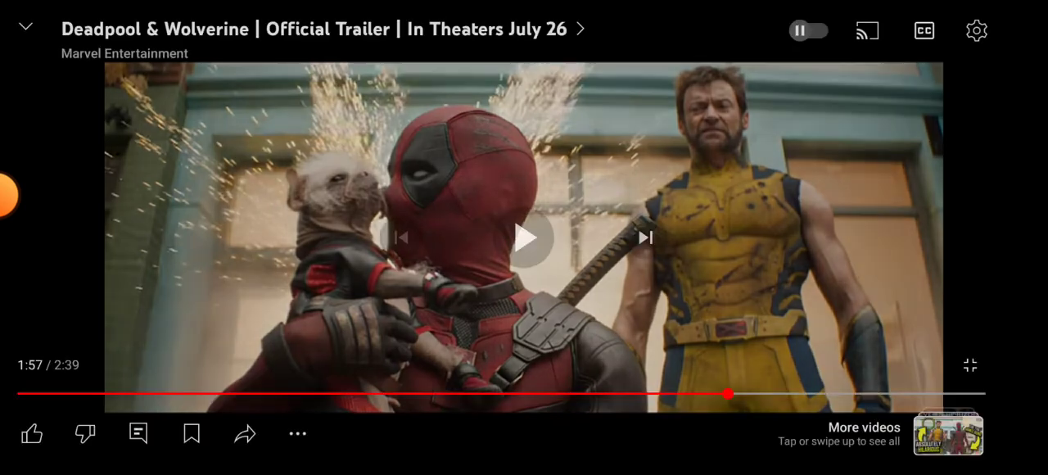
pyautogui.click(524, 237)
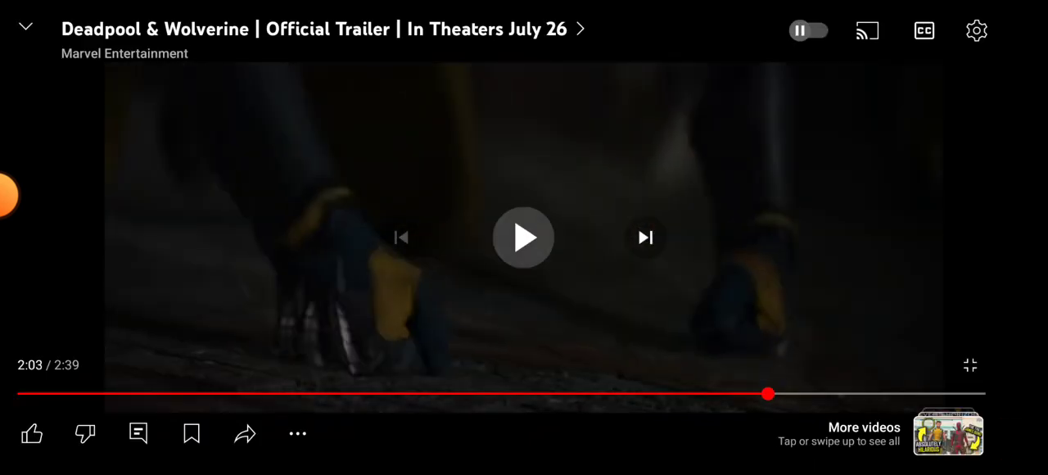
pyautogui.click(524, 237)
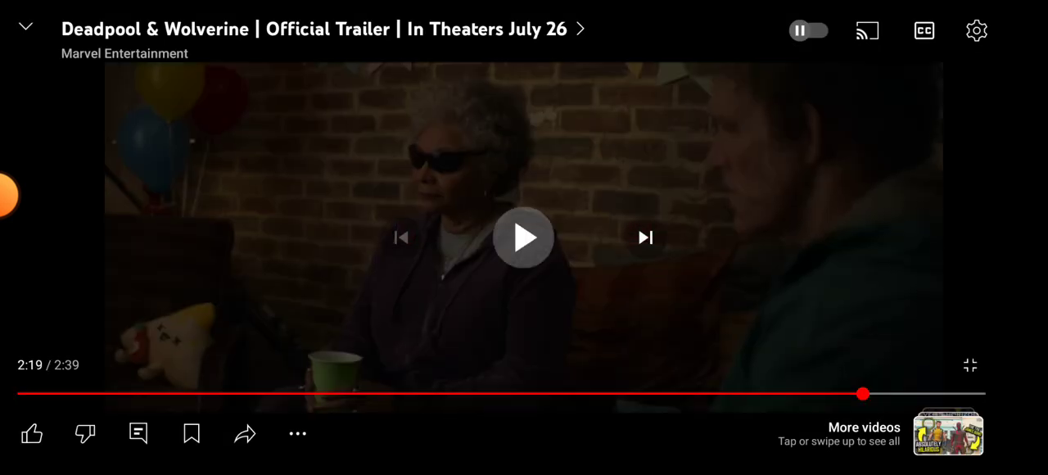
pyautogui.click(524, 238)
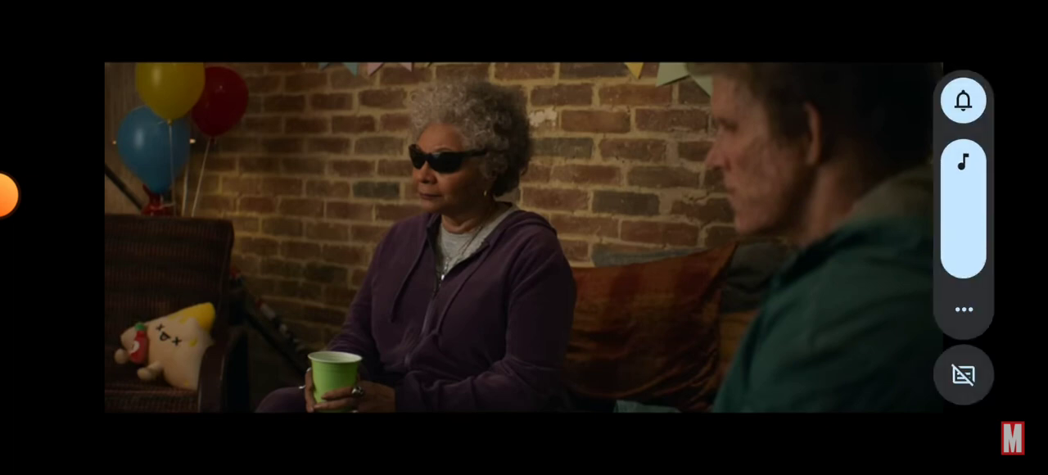
# Resume playback from the 2:19 party scene and show the player controls.
pyautogui.click(524, 237)
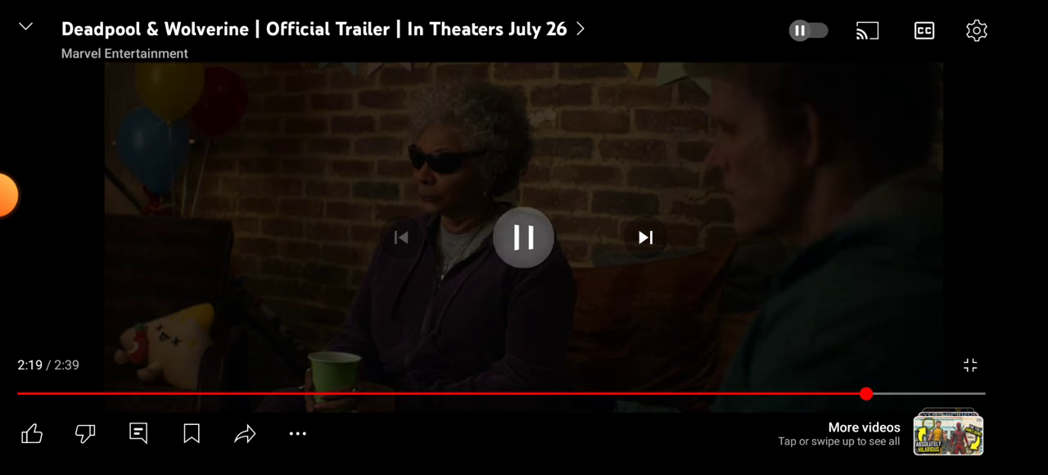